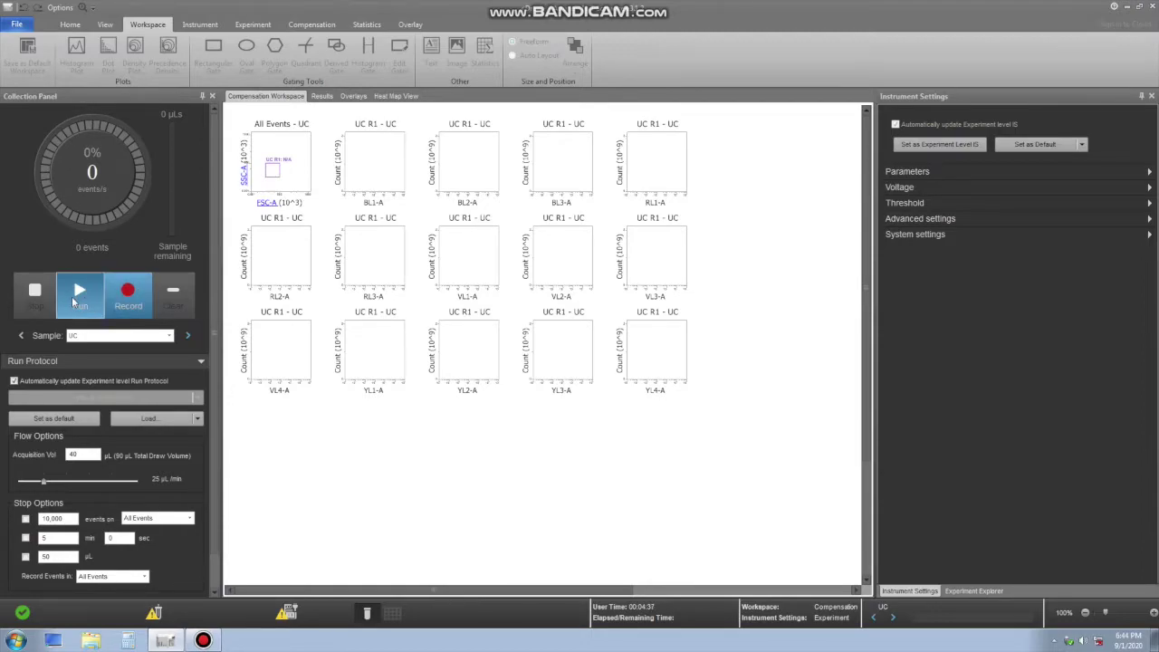
Name the BL1, BL3 and RL1 channels B220, Ly6c and CD19, then show Voltage settings.
left_click(67, 454)
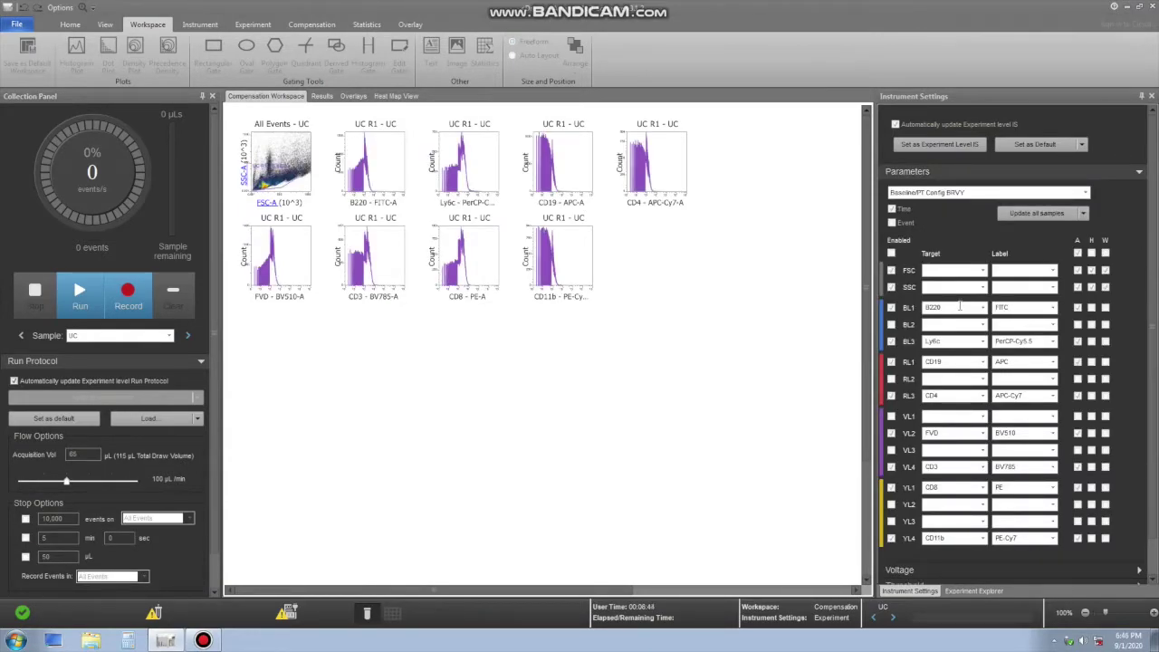
double_click(961, 307)
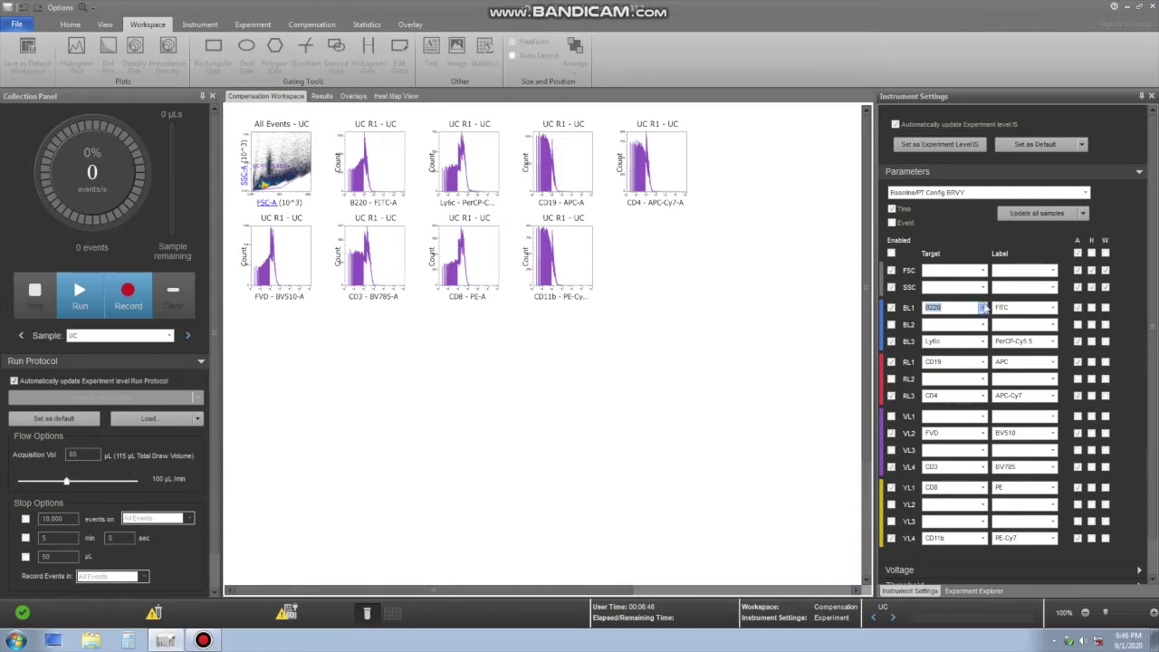
key("Tab")
double_click(962, 341)
key("Tab")
double_click(960, 362)
key("Tab")
left_click(964, 171)
left_click(966, 187)
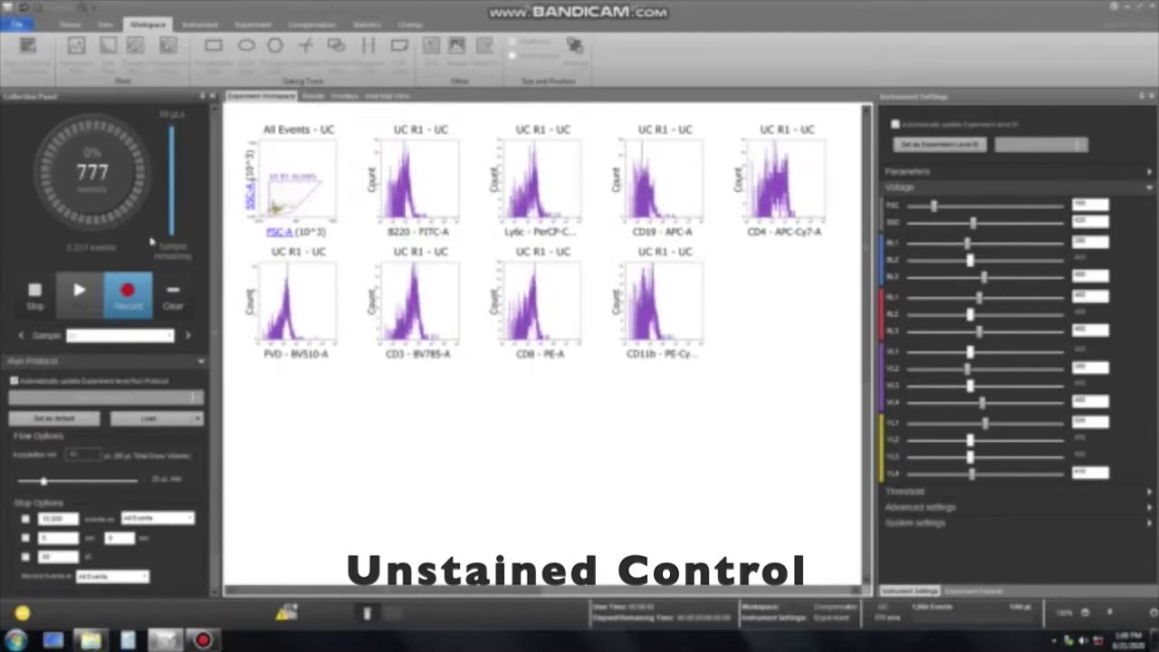
Record events for the control tube so every channel histogram fills.
left_click(110, 281)
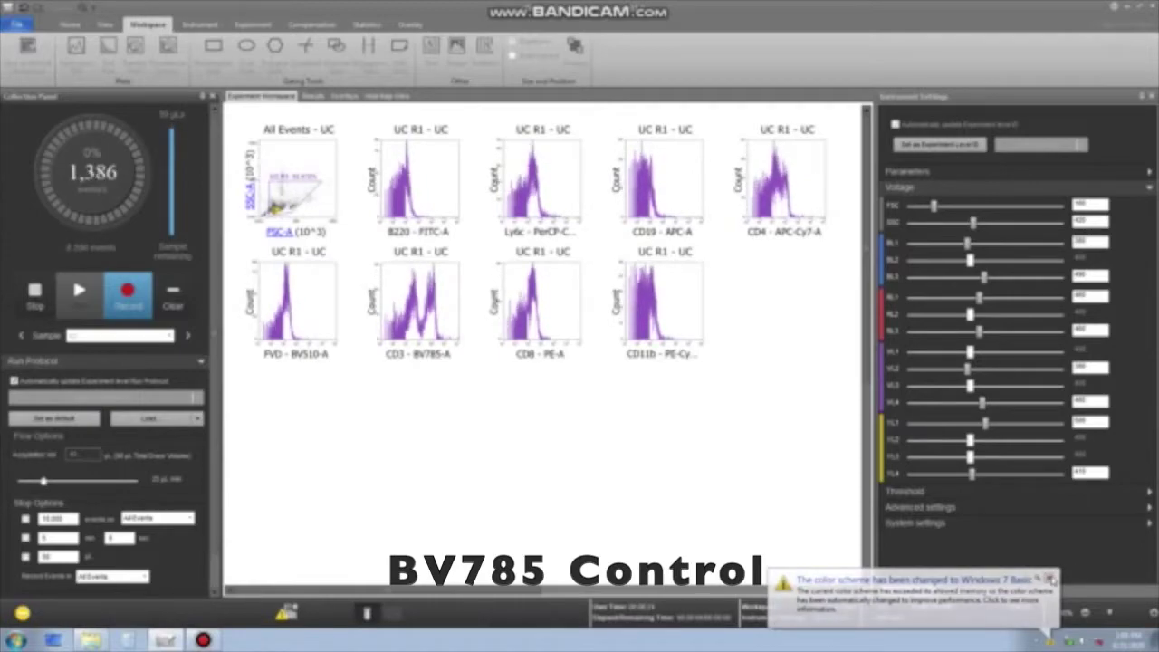
Dismiss the colour-scheme notification, check the All Events plot, and stop the acquisition.
left_click(1049, 578)
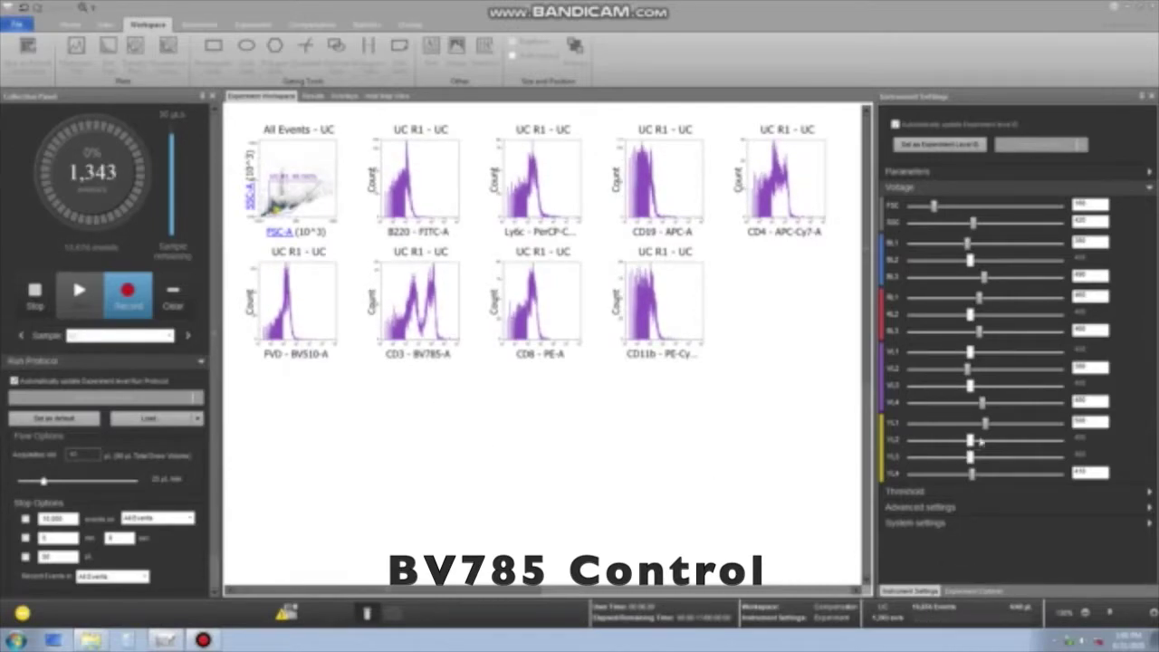
left_click(308, 201)
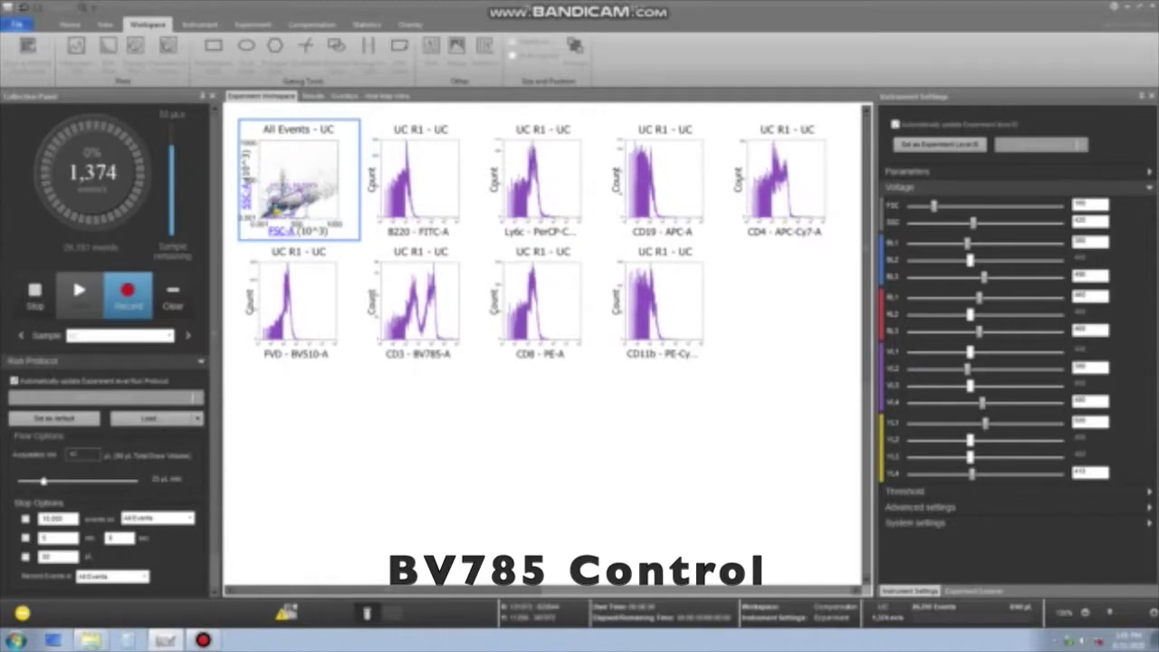
left_click(532, 453)
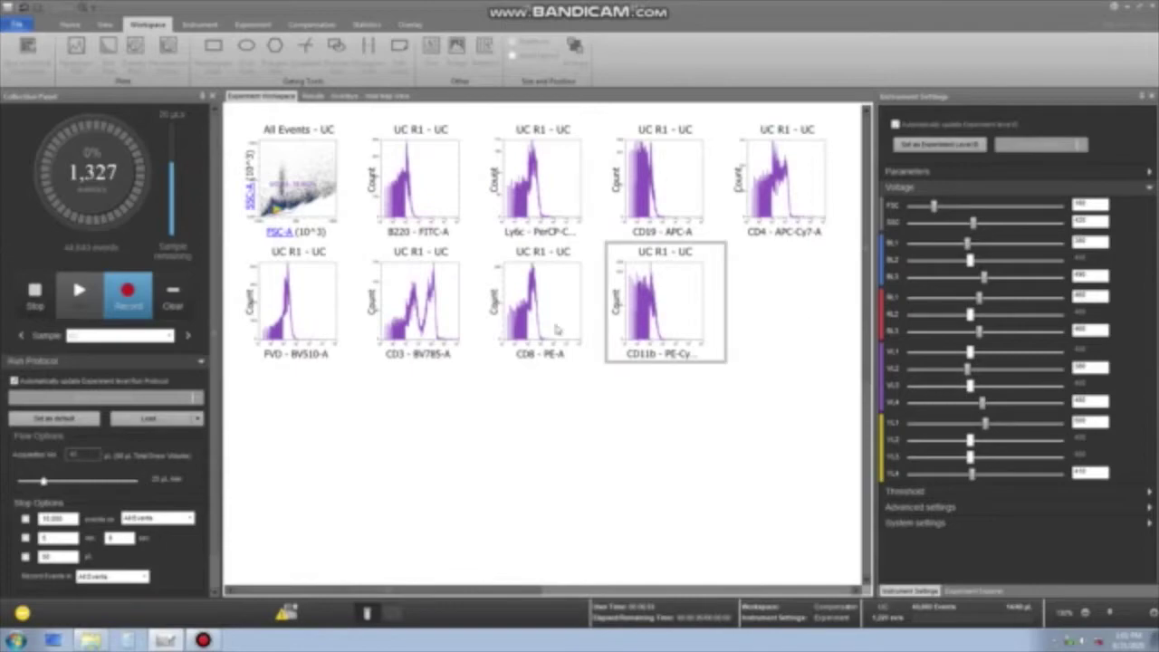
left_click(36, 299)
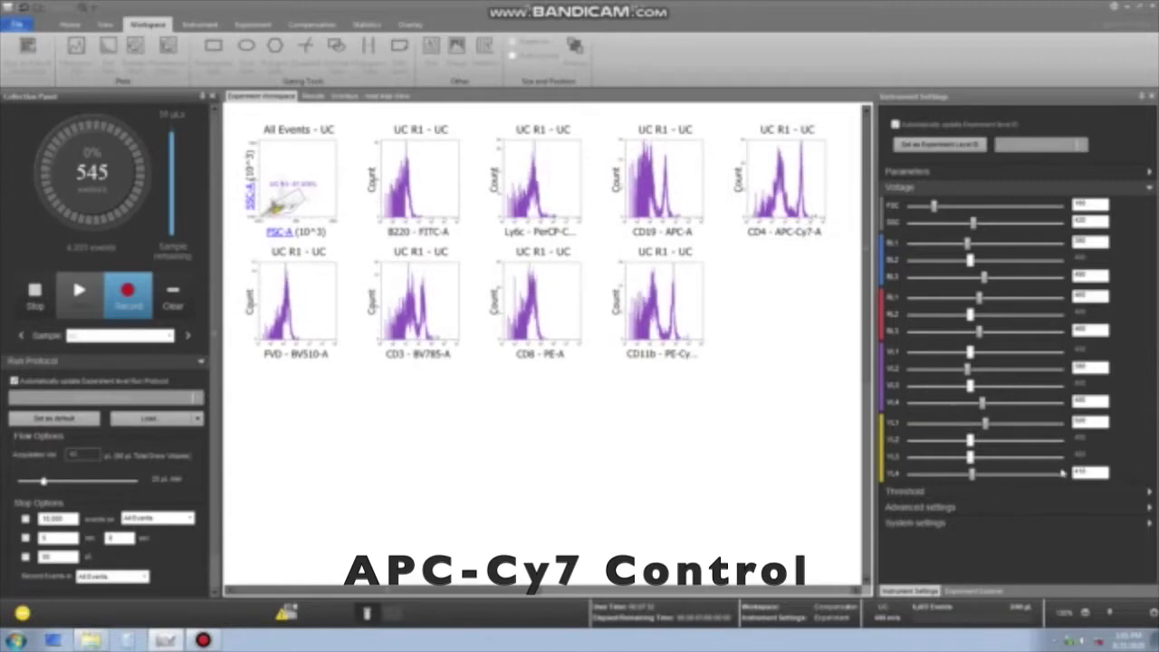
Set the YL4 detector voltage to 200, stop acquisition, and start the unstained UC sample.
left_click(1096, 472)
type("2")
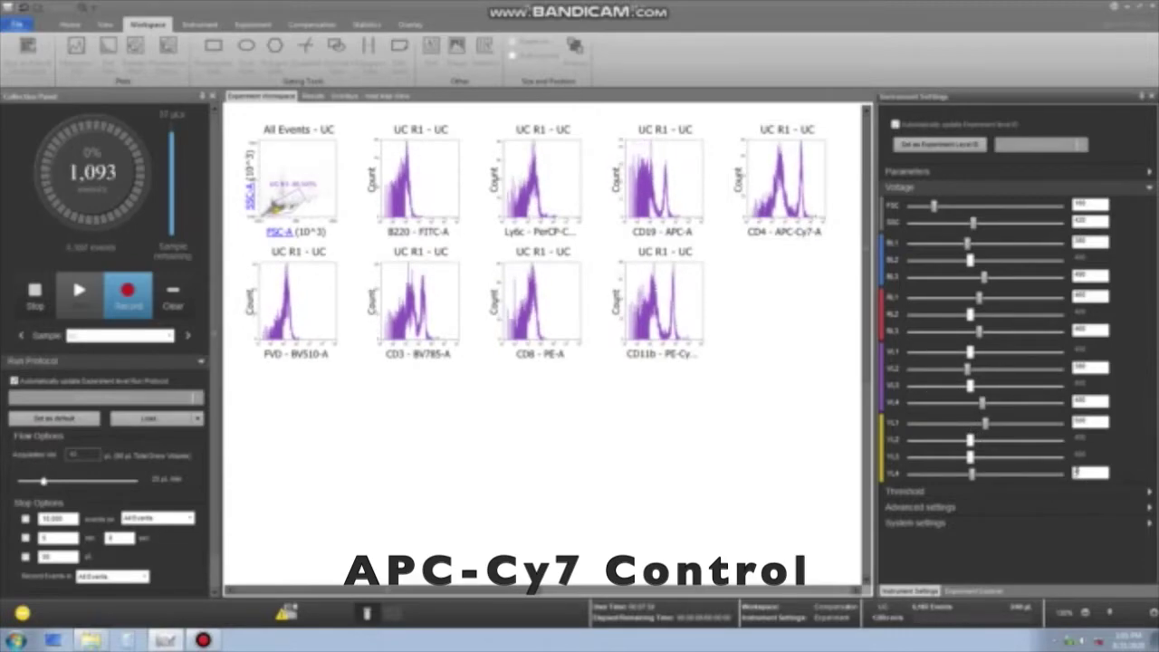
type("00")
key("Return")
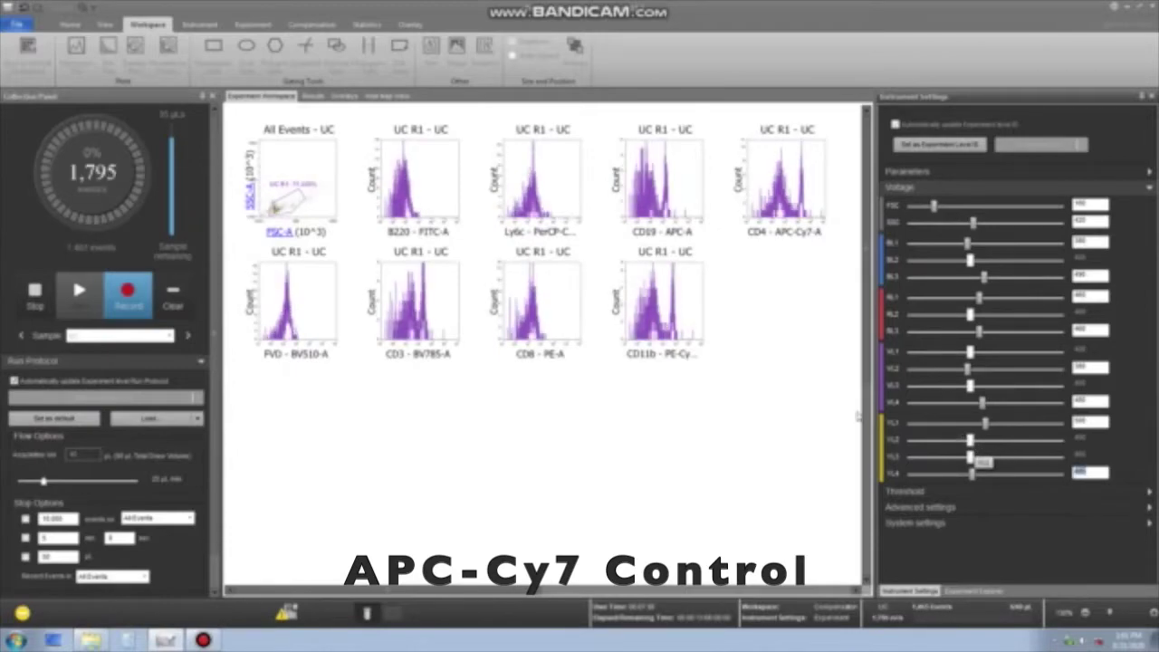
left_click(35, 291)
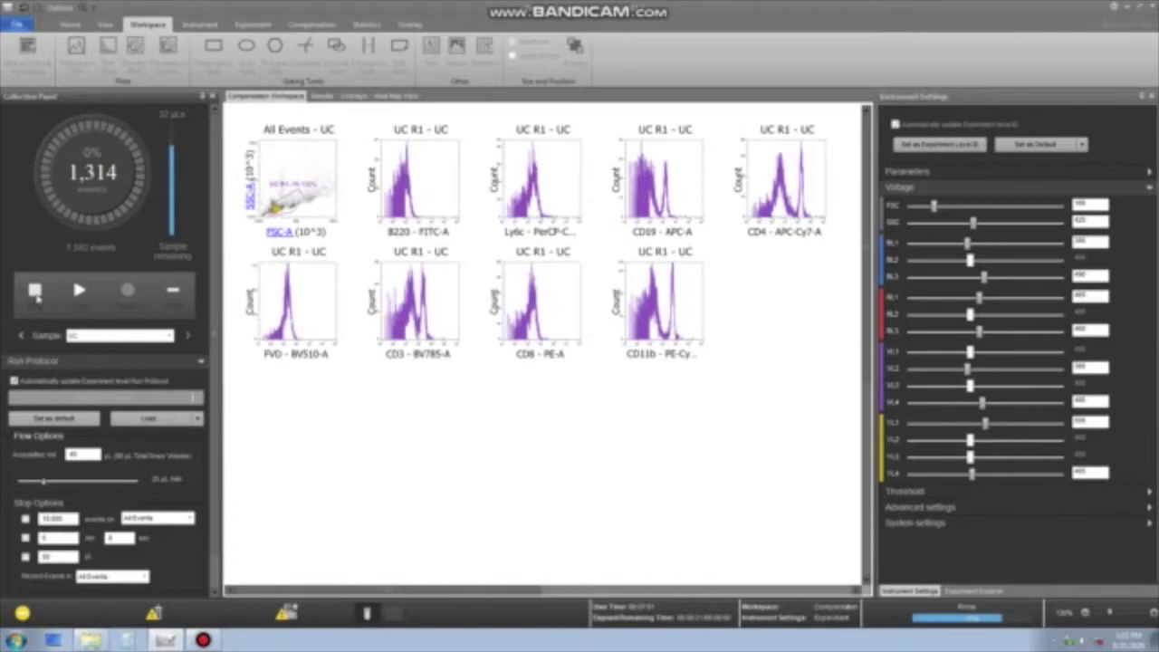
left_click(128, 290)
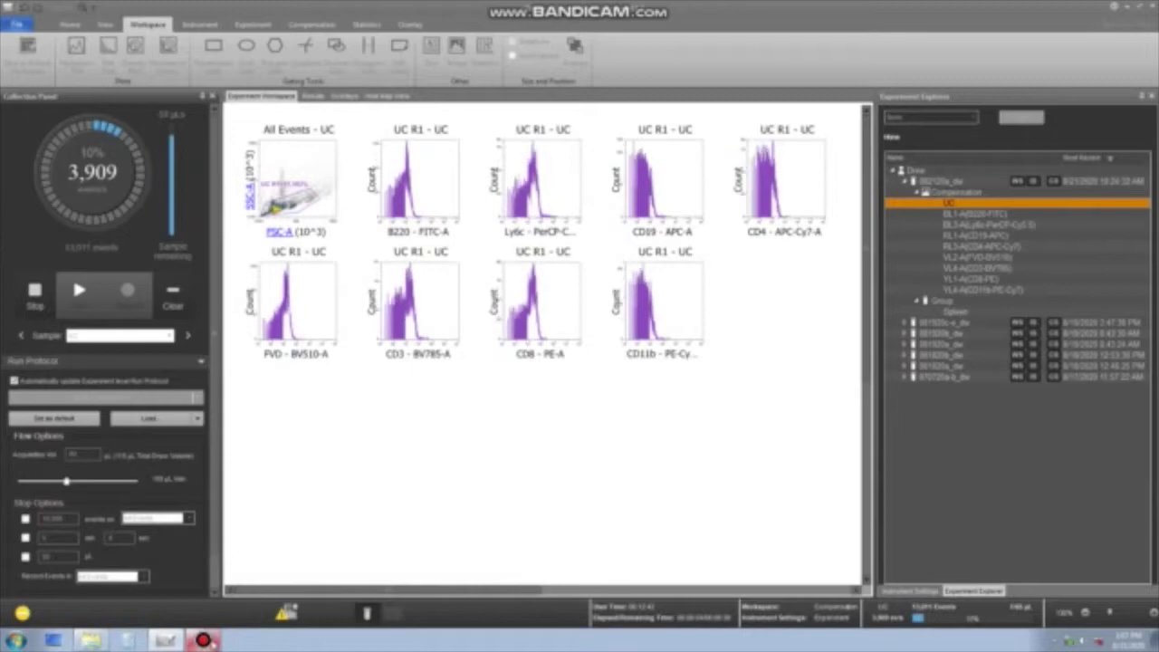
Let the UC compensation sample finish, then open the CD3-BV785 compensation sample.
mouse_move(203, 640)
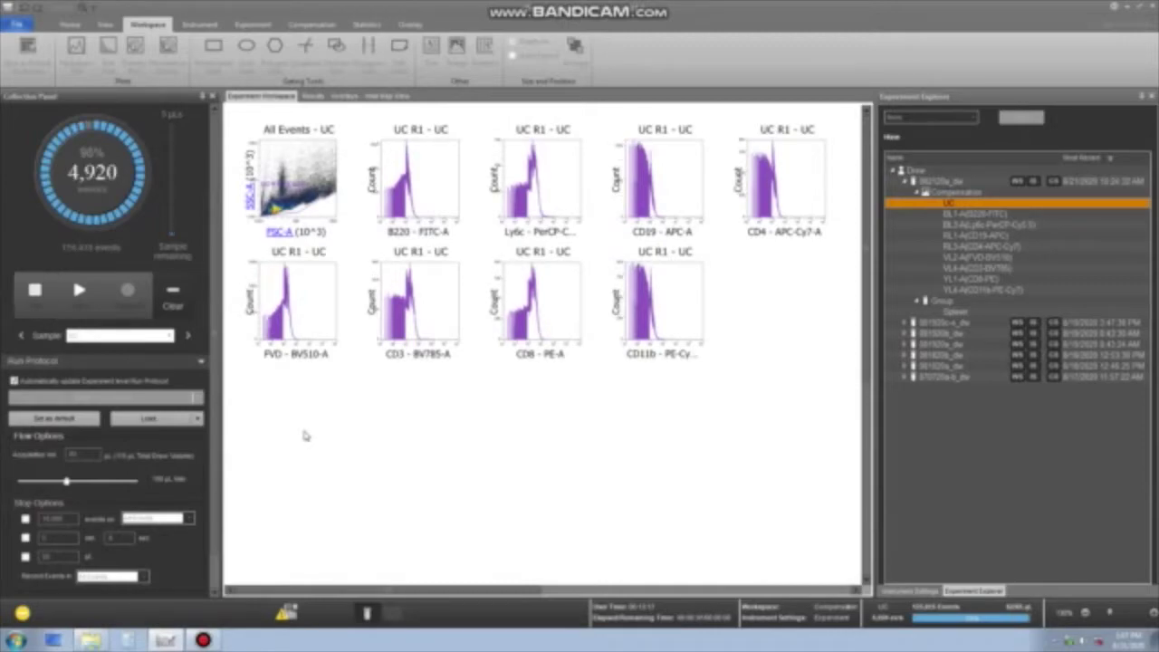
left_click(985, 266)
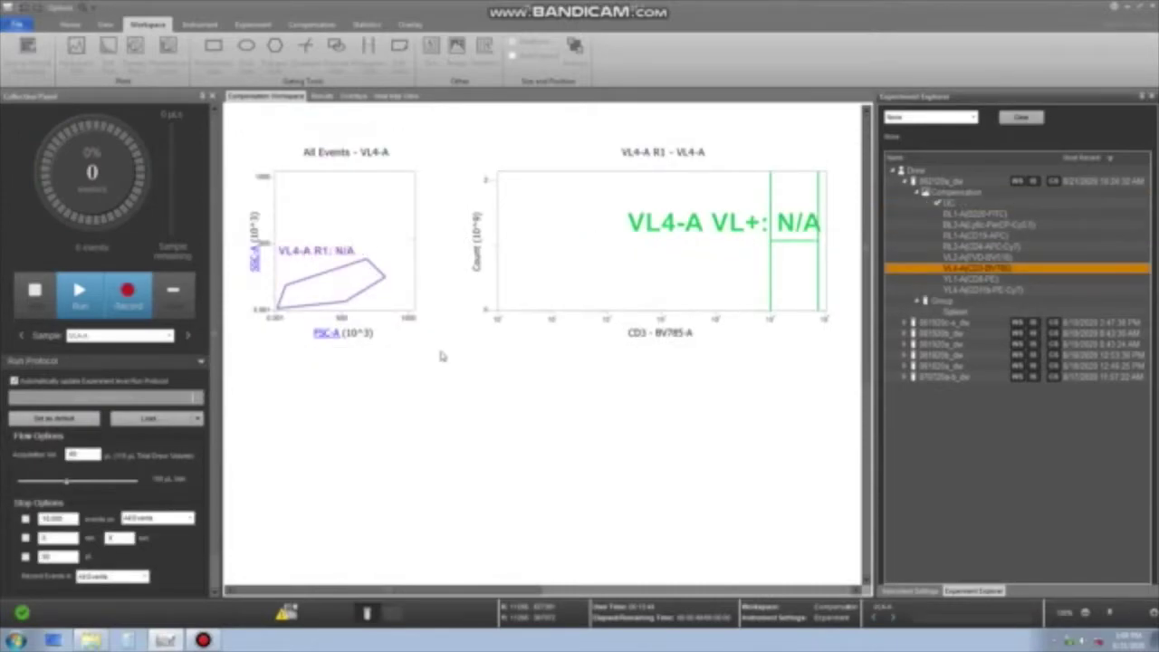
Record the CD3-BV785 control and fit the VL4-A positive gate over the bright CD3 peak.
left_click(143, 312)
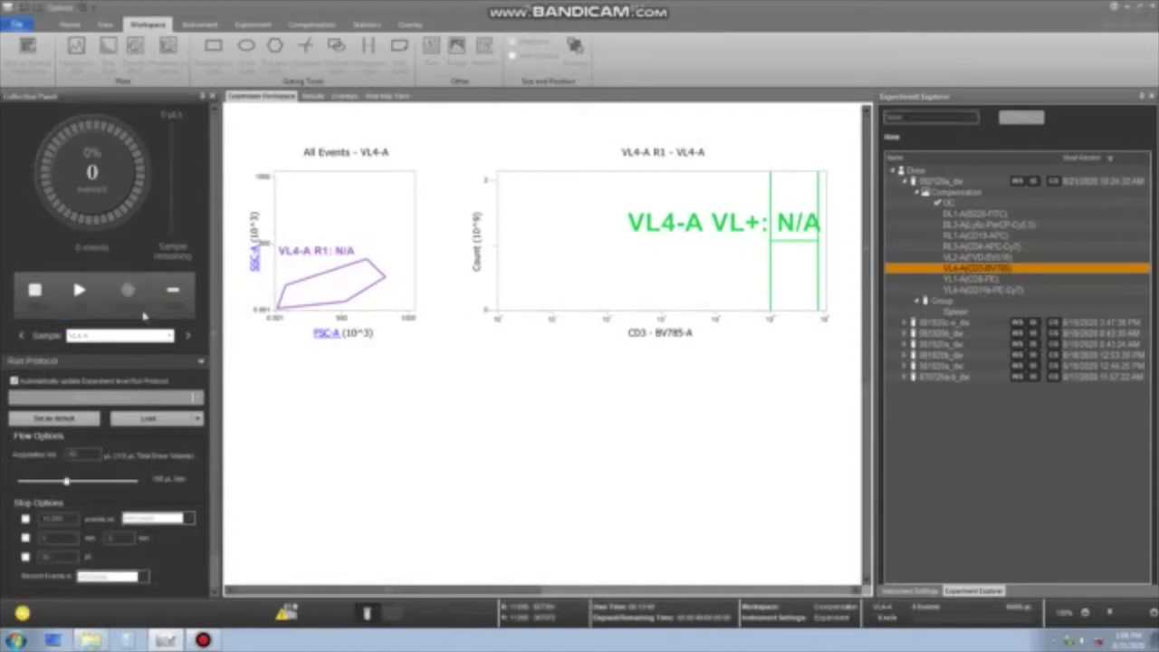
left_click_drag(810, 240, 751, 240)
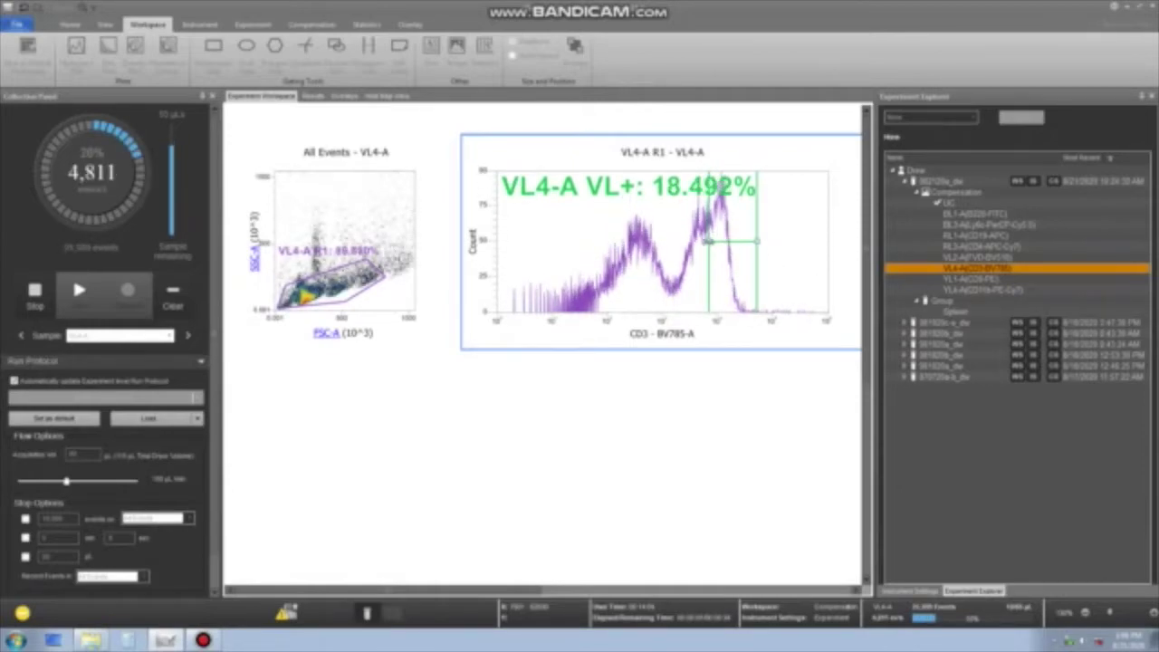
left_click_drag(728, 250, 756, 241)
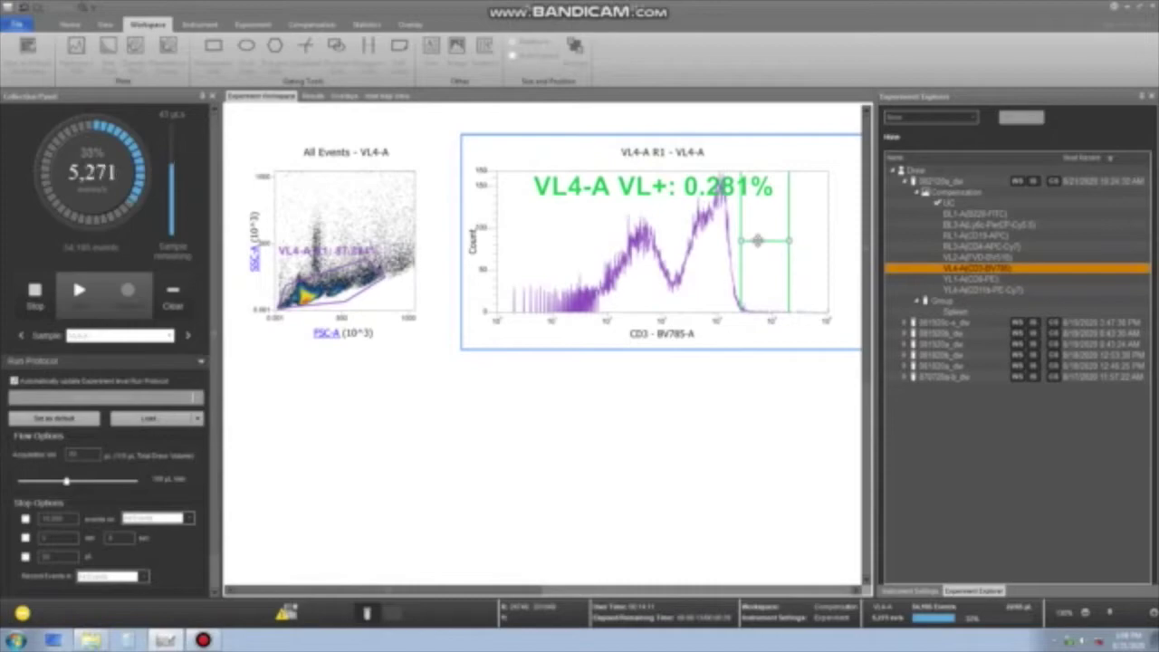
left_click_drag(757, 241, 794, 246)
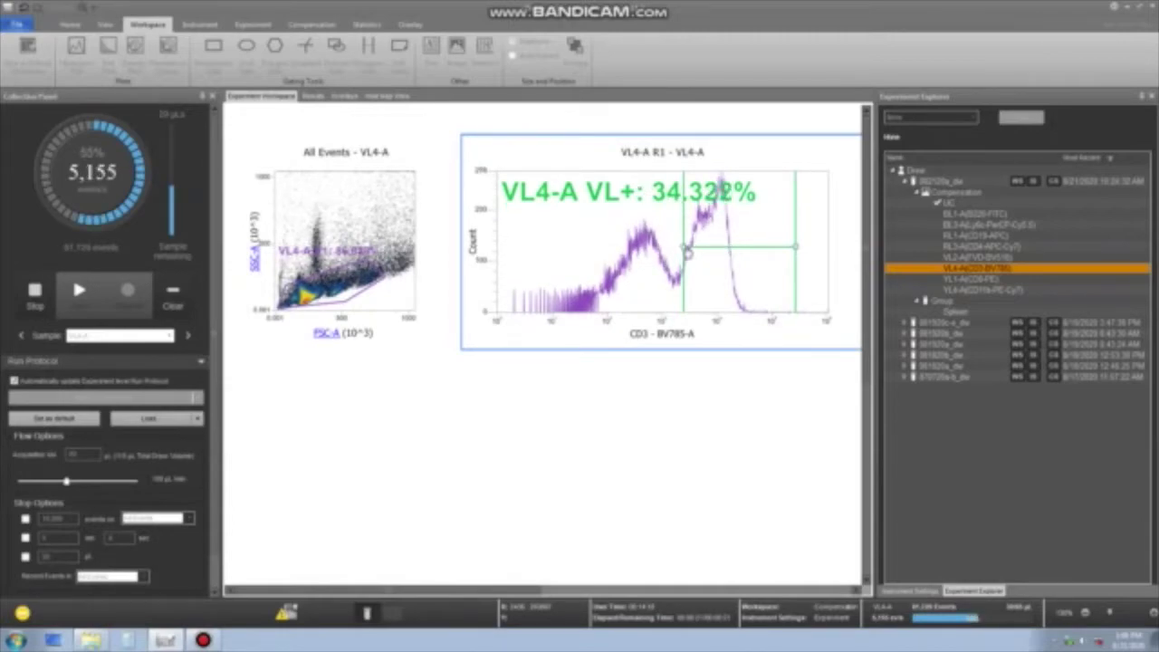
left_click_drag(685, 245, 712, 246)
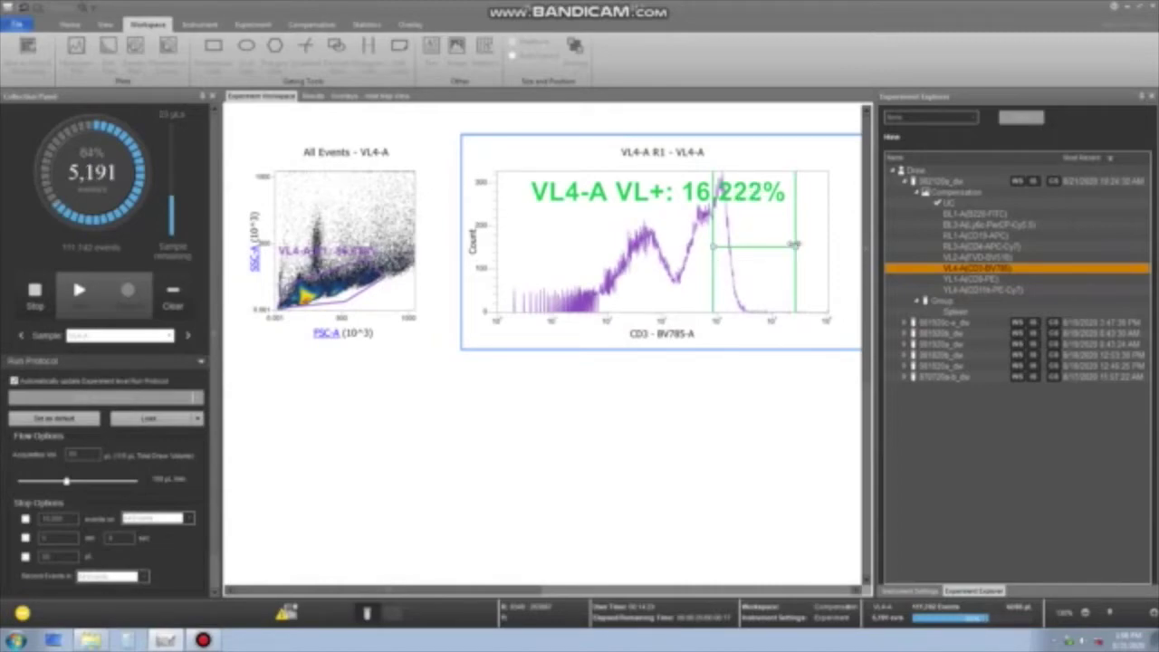
left_click_drag(790, 246, 754, 247)
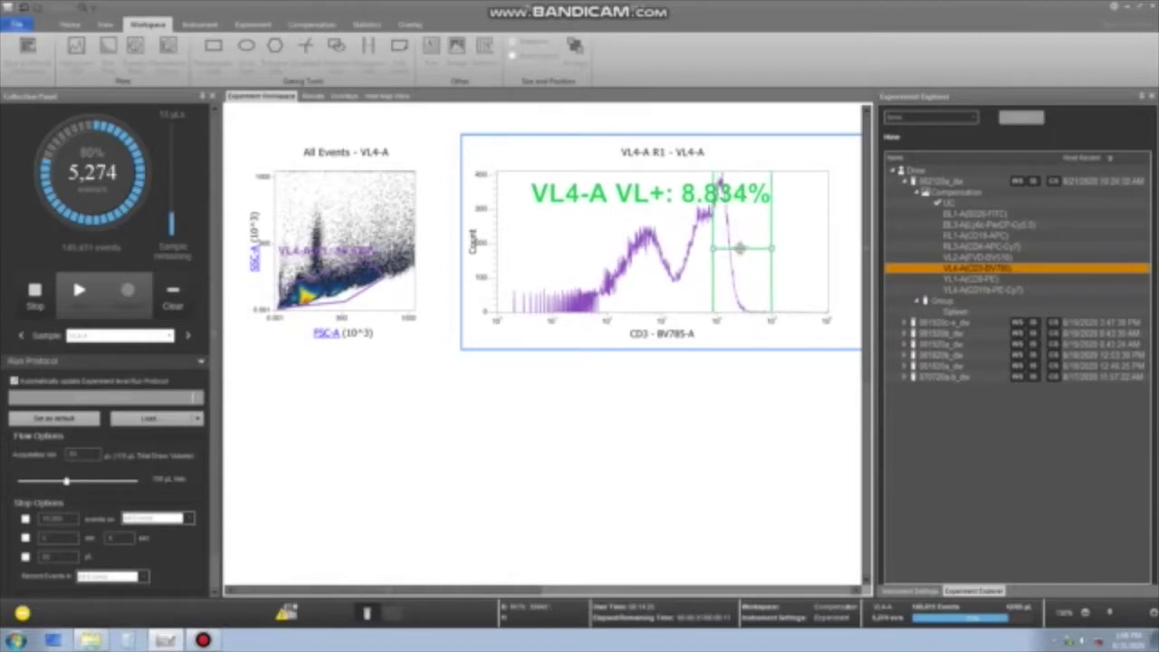
left_click_drag(744, 246, 736, 247)
left_click(715, 373)
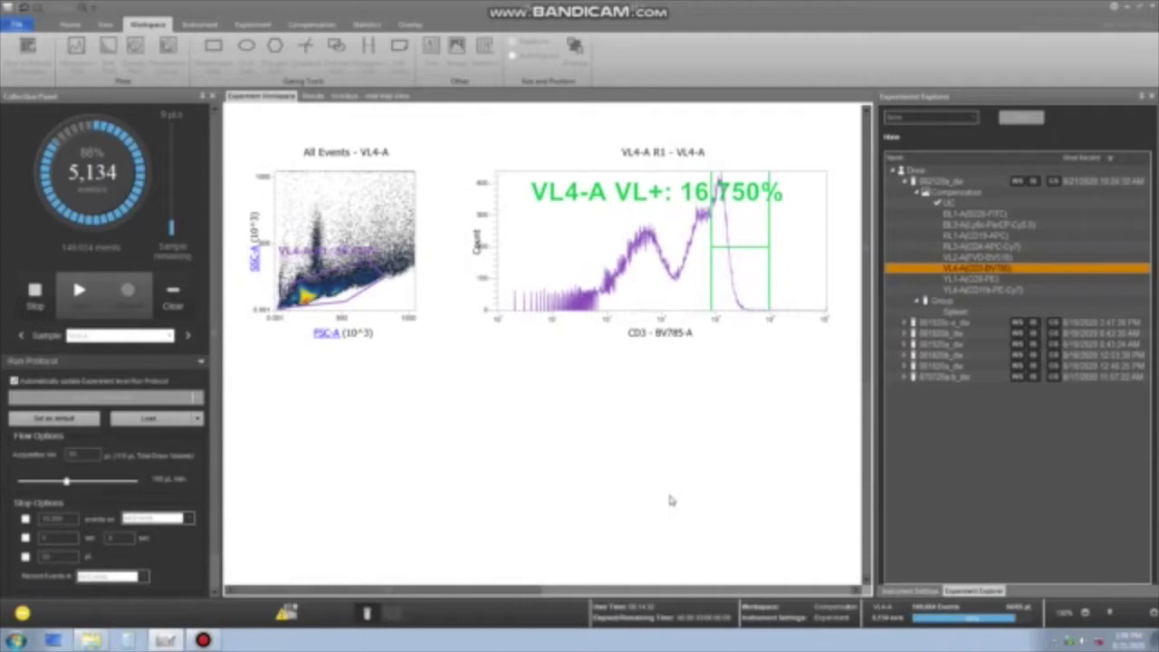
Finish the CD3-BV785 control at 16.746% and switch to the BL1-A B220-FITC control.
left_click(710, 291)
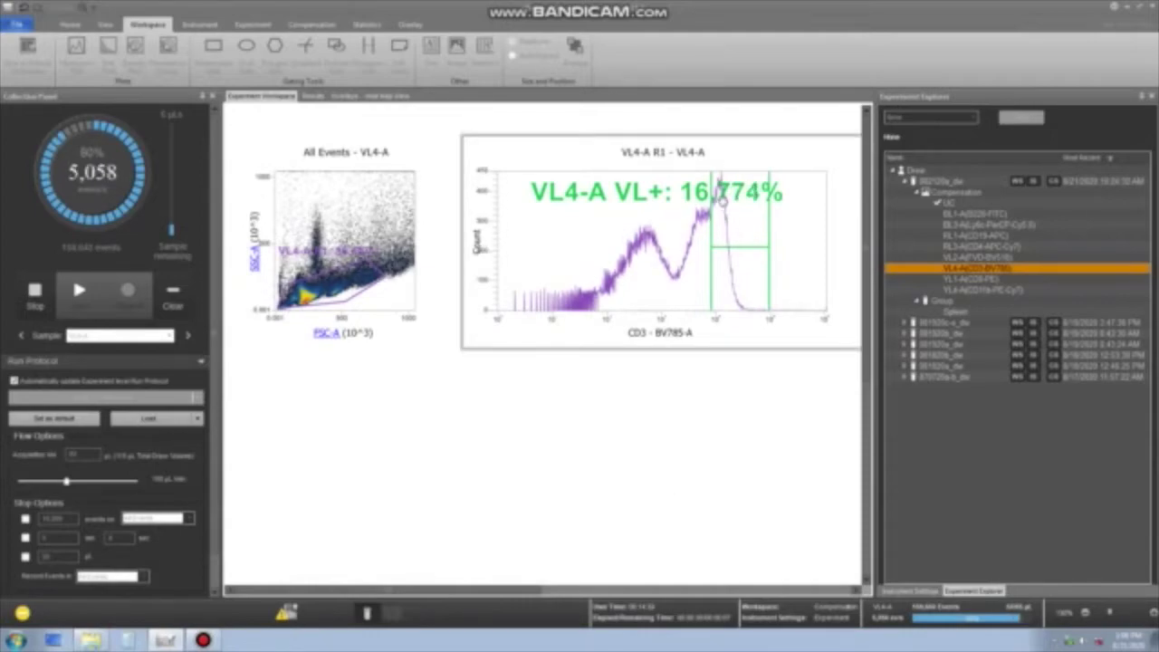
left_click(712, 432)
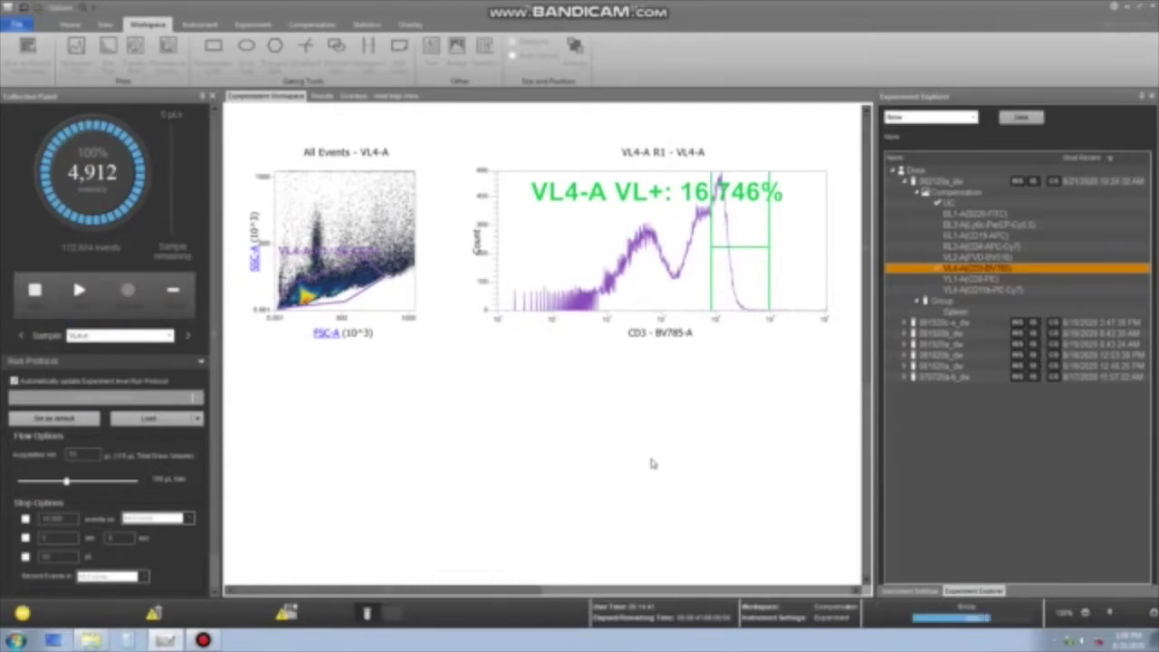
left_click(973, 214)
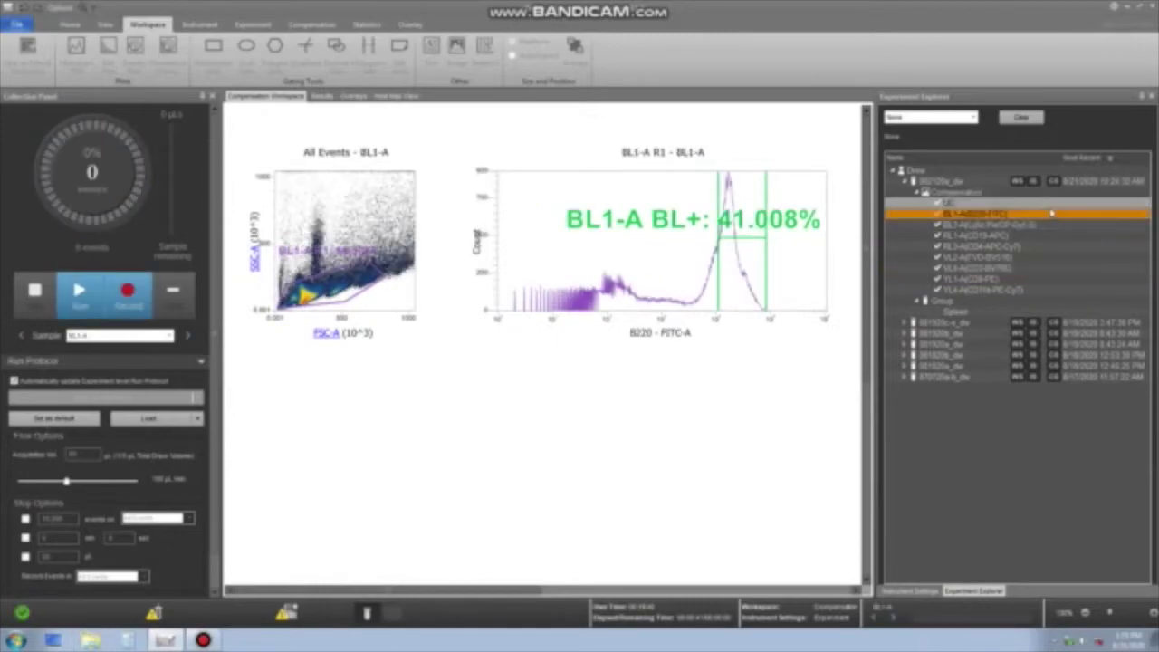
Review the UC, BL1-A, BL3-A, RL1-A, RL3-A, VL2-A, VL4-A, YL1-A, YL4-A controls, then open Spleen.
left_click(1020, 204)
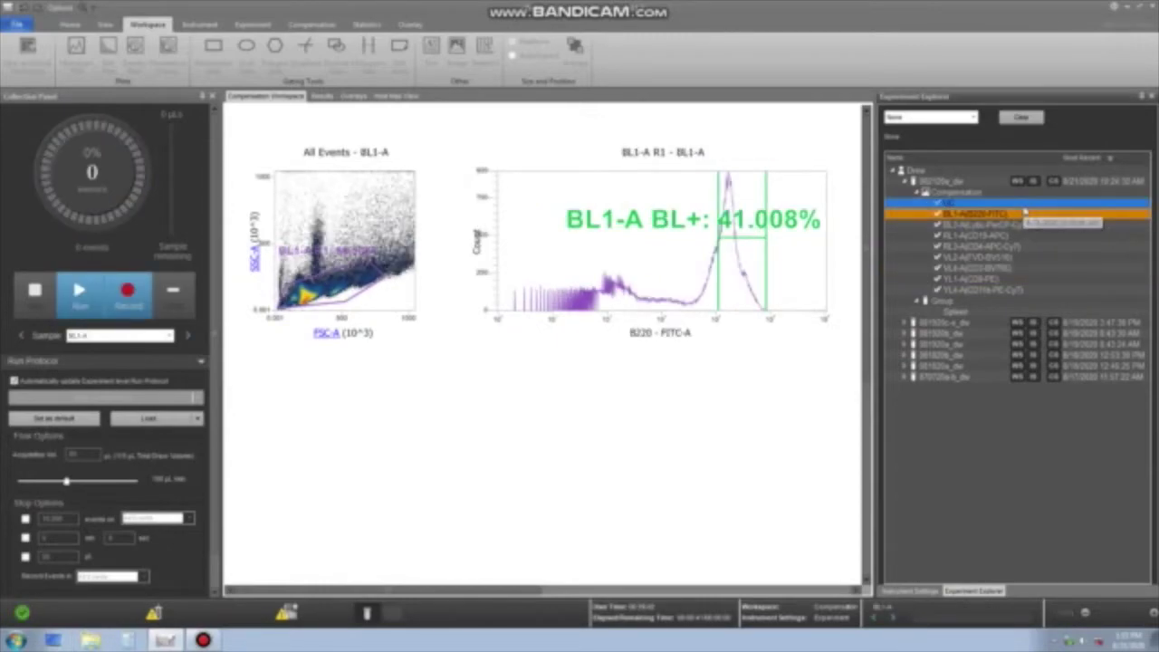
left_click(1017, 215)
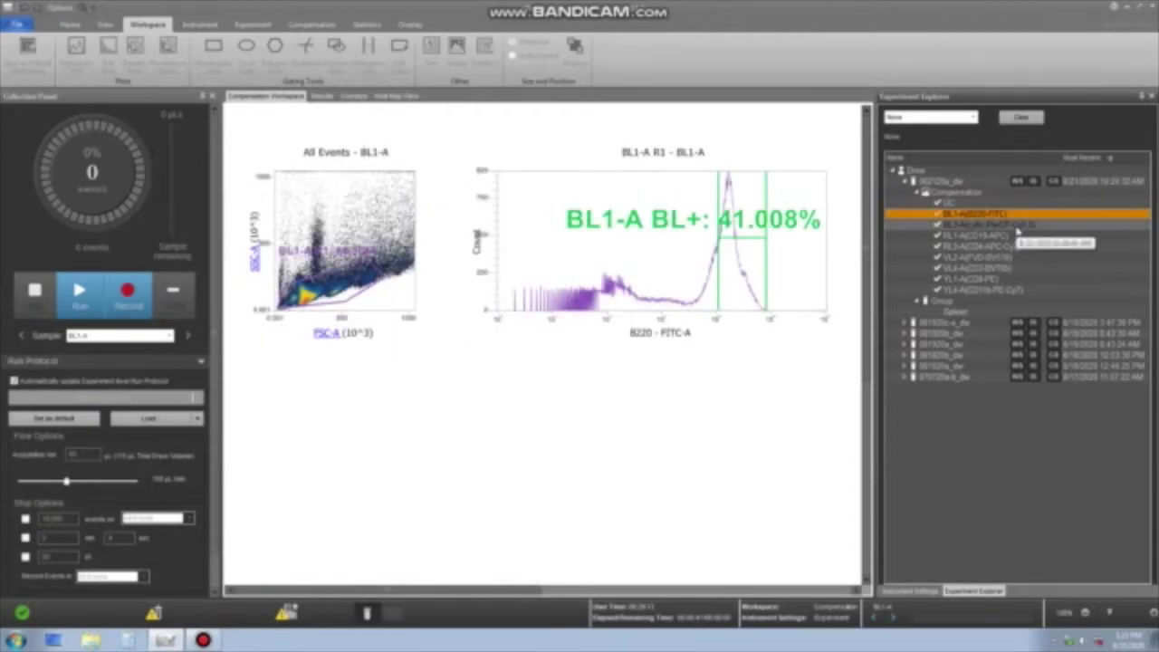
left_click(1017, 228)
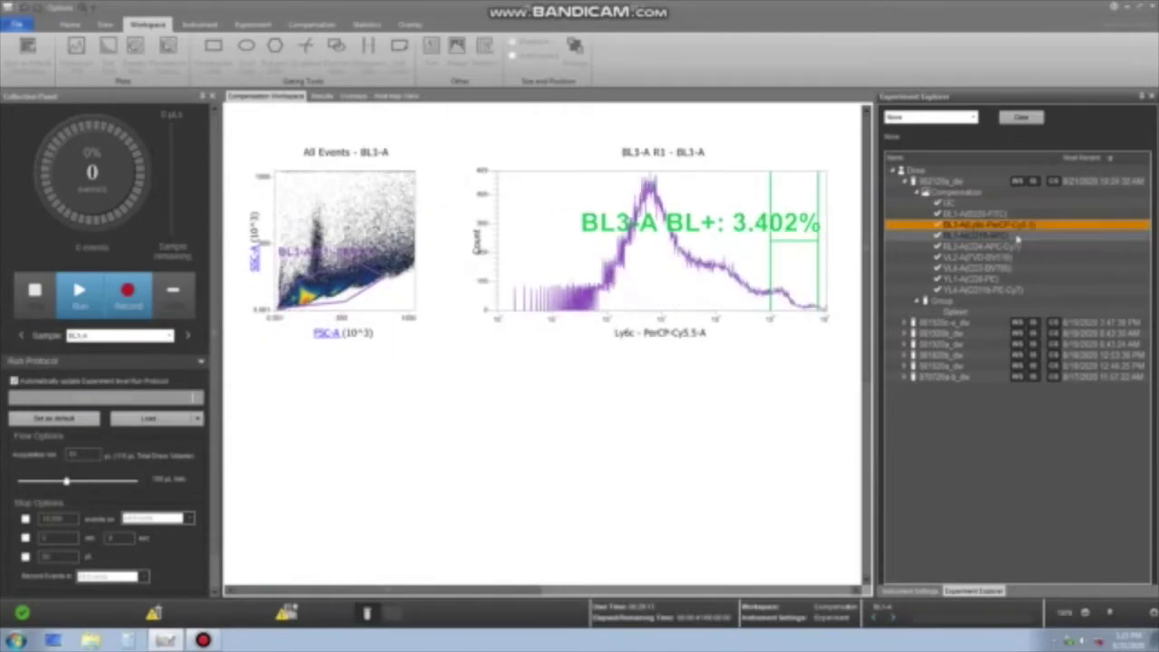
left_click(1018, 236)
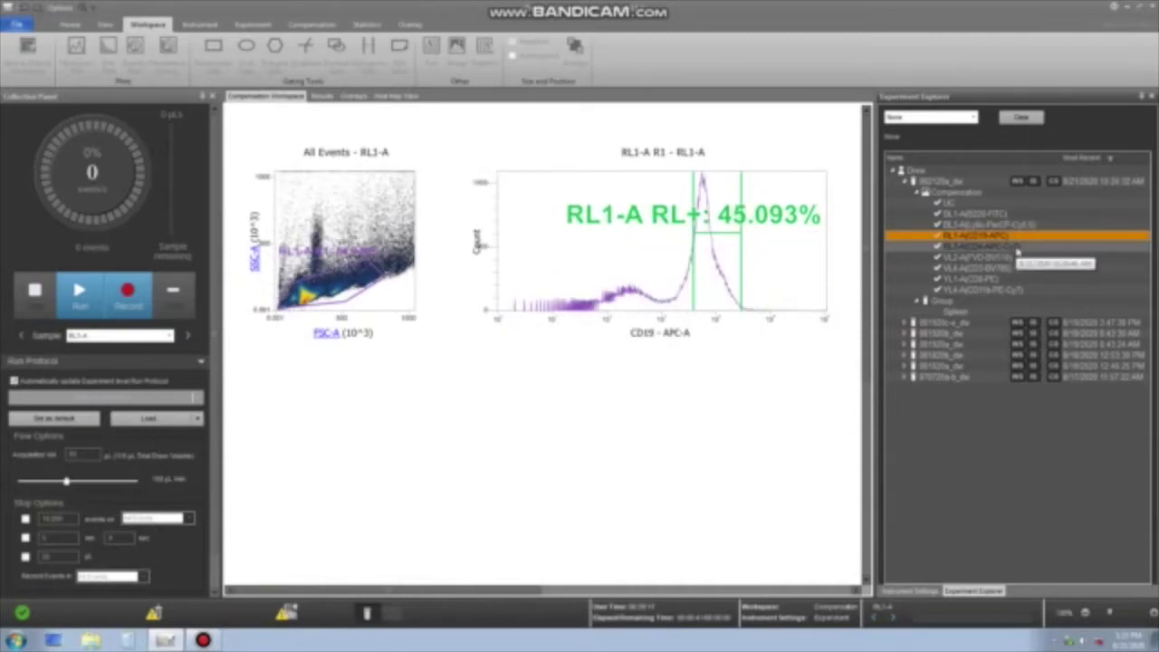
left_click(1017, 246)
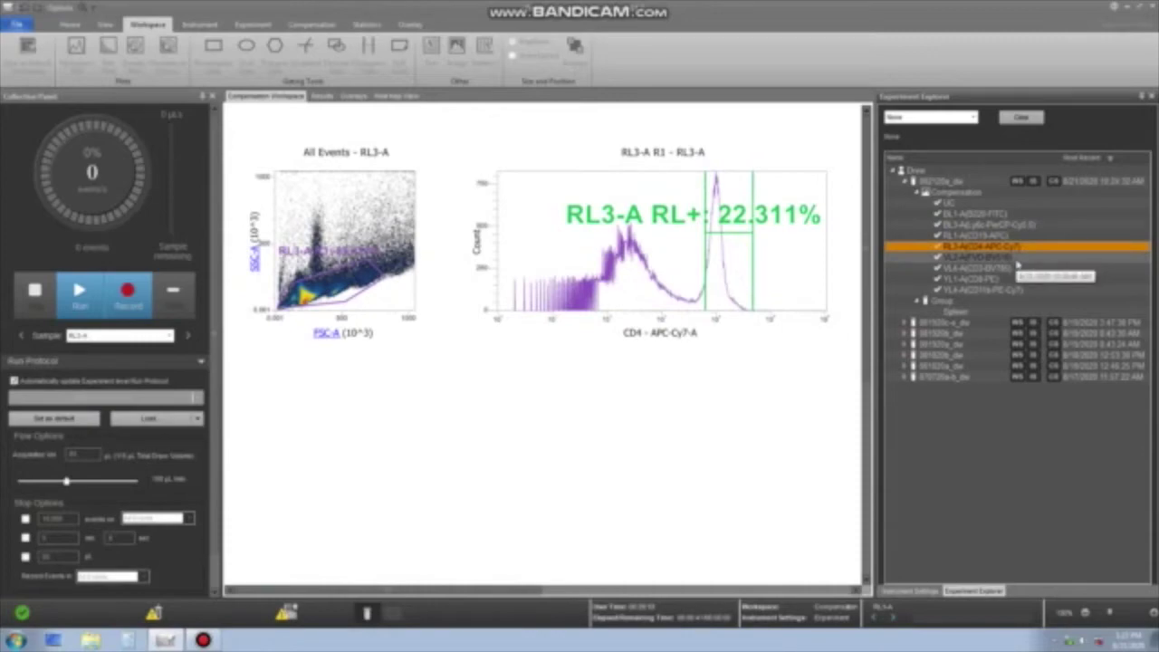
left_click(1016, 258)
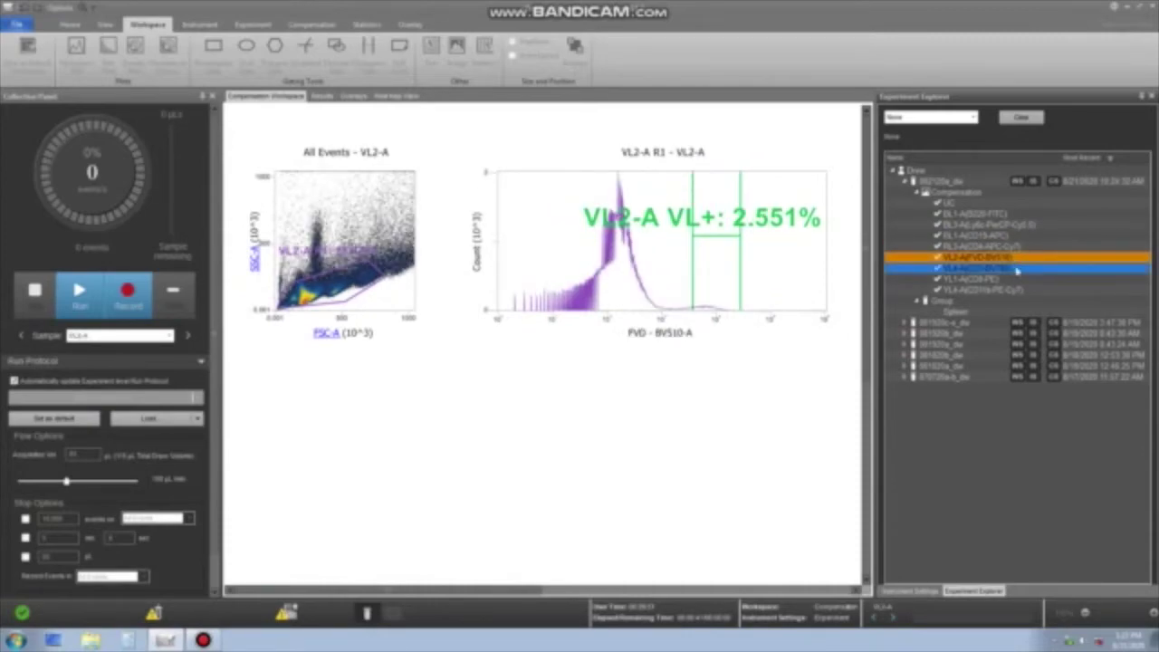
left_click(1016, 269)
left_click(1015, 285)
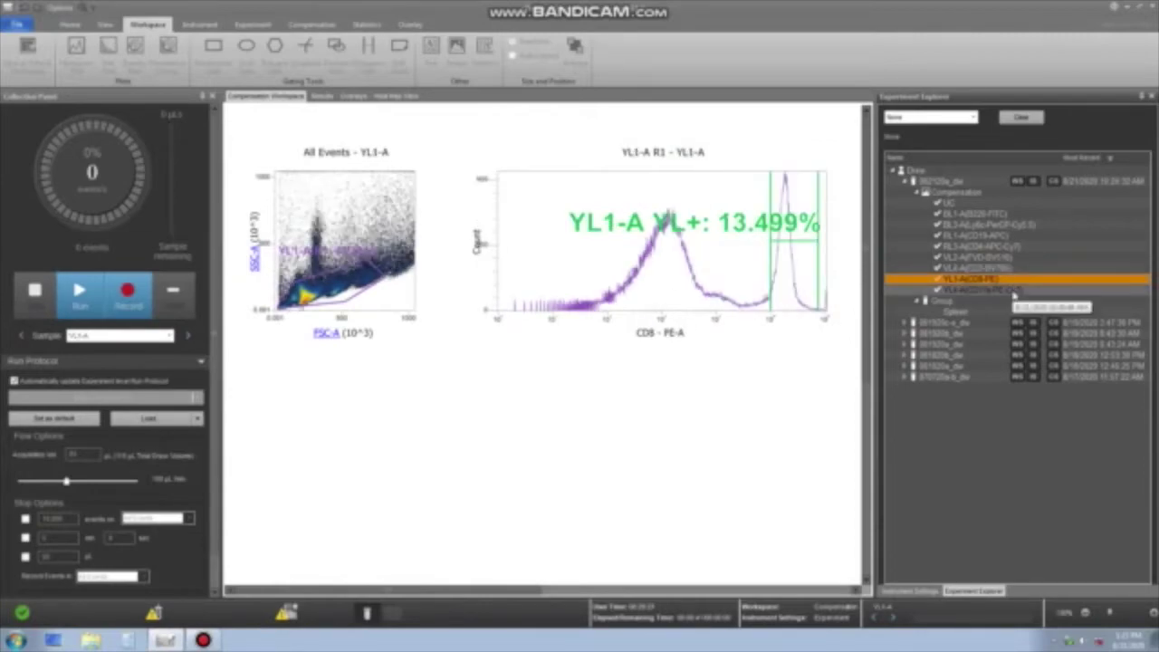
left_click(1015, 290)
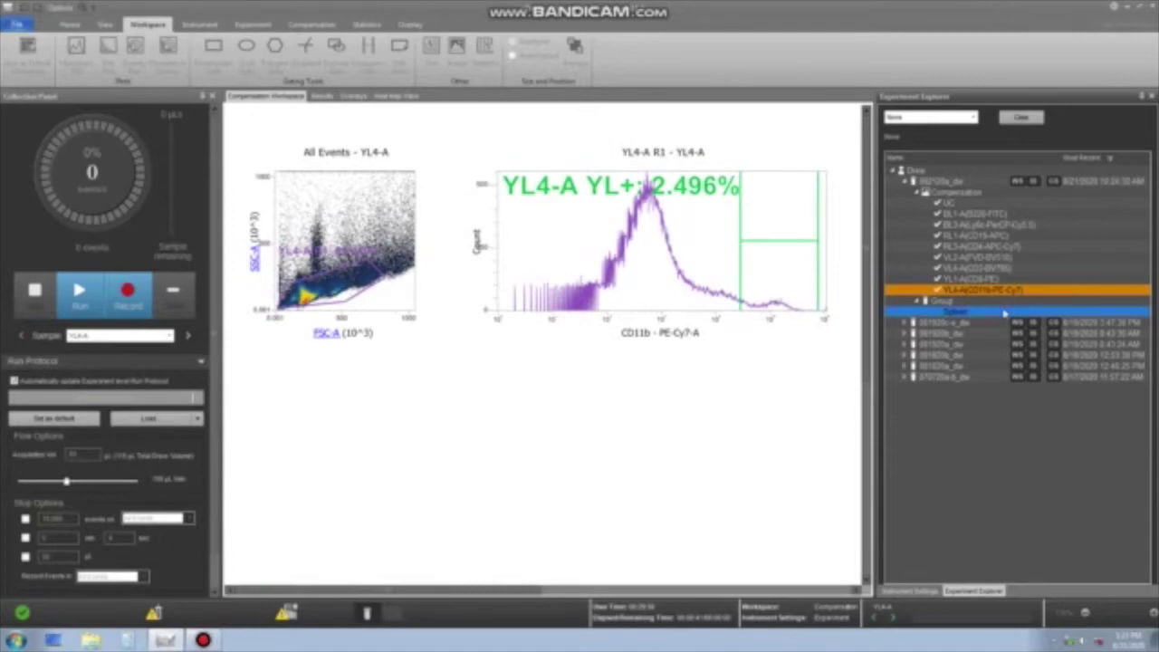
left_click(1004, 313)
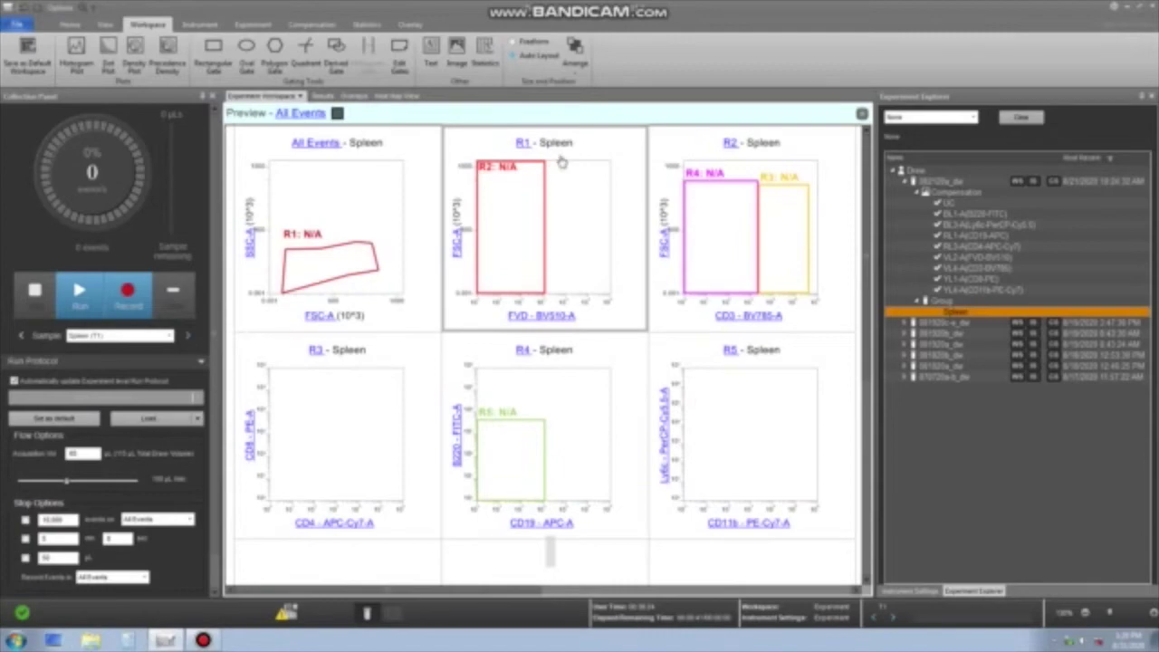
Lower the top edge of the R3 gate in the R2 plot and record the Spleen sample.
left_click(786, 195)
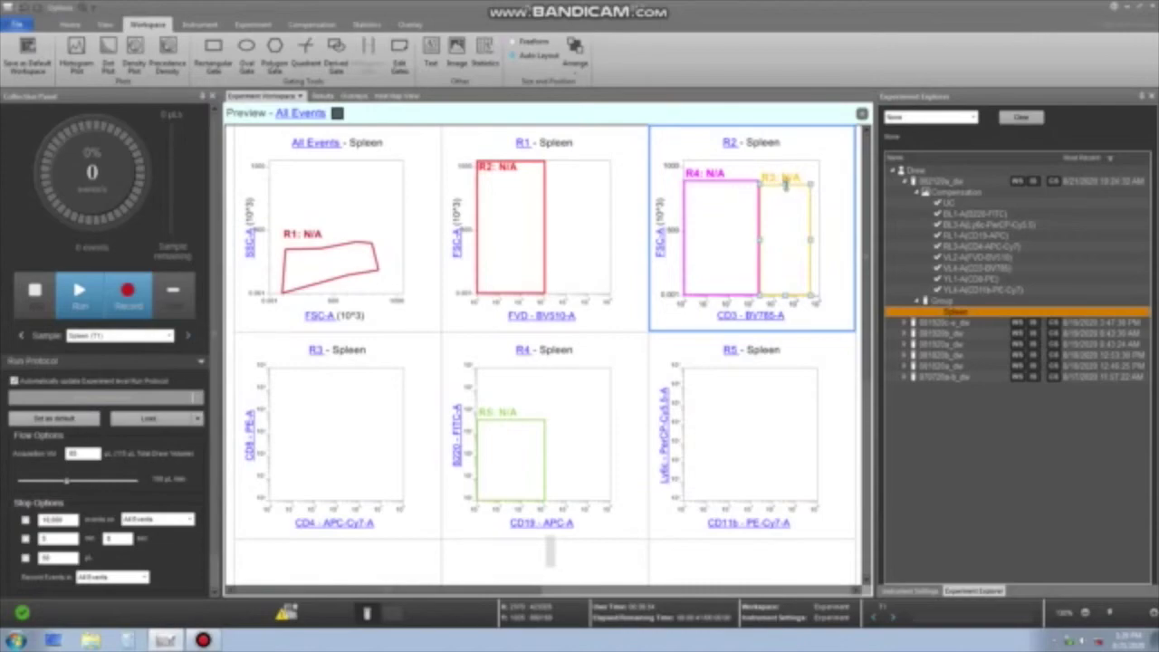
mouse_move(784, 183)
left_mouse_down()
mouse_move(787, 221)
mouse_move(797, 179)
left_mouse_up()
left_click(730, 184)
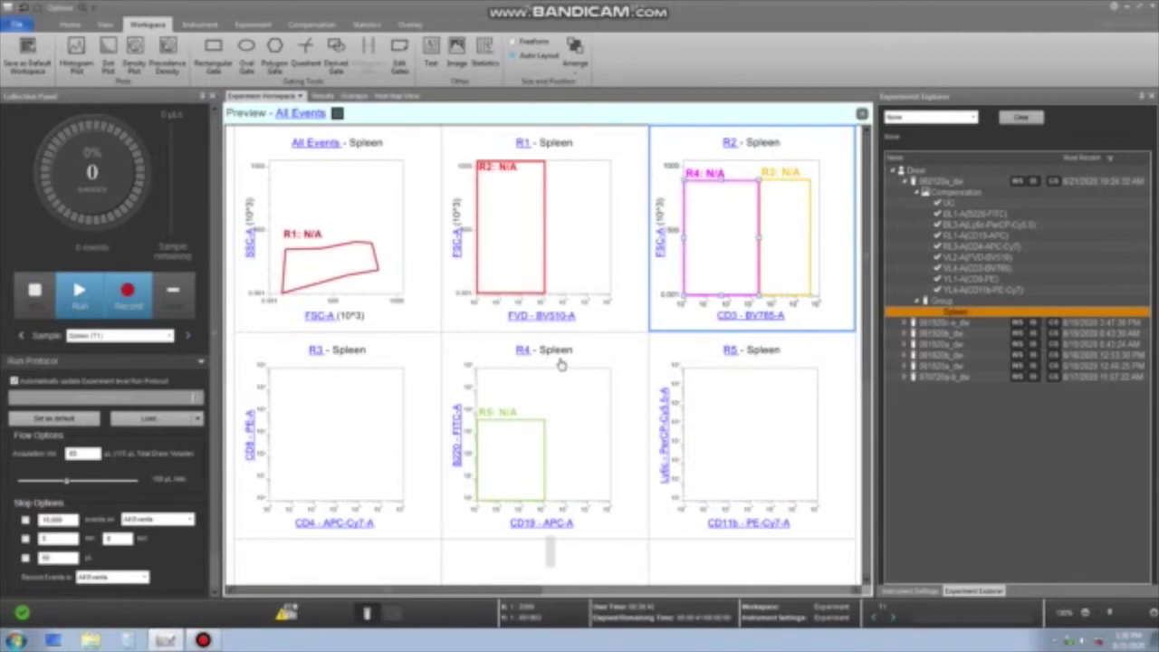
left_click(129, 301)
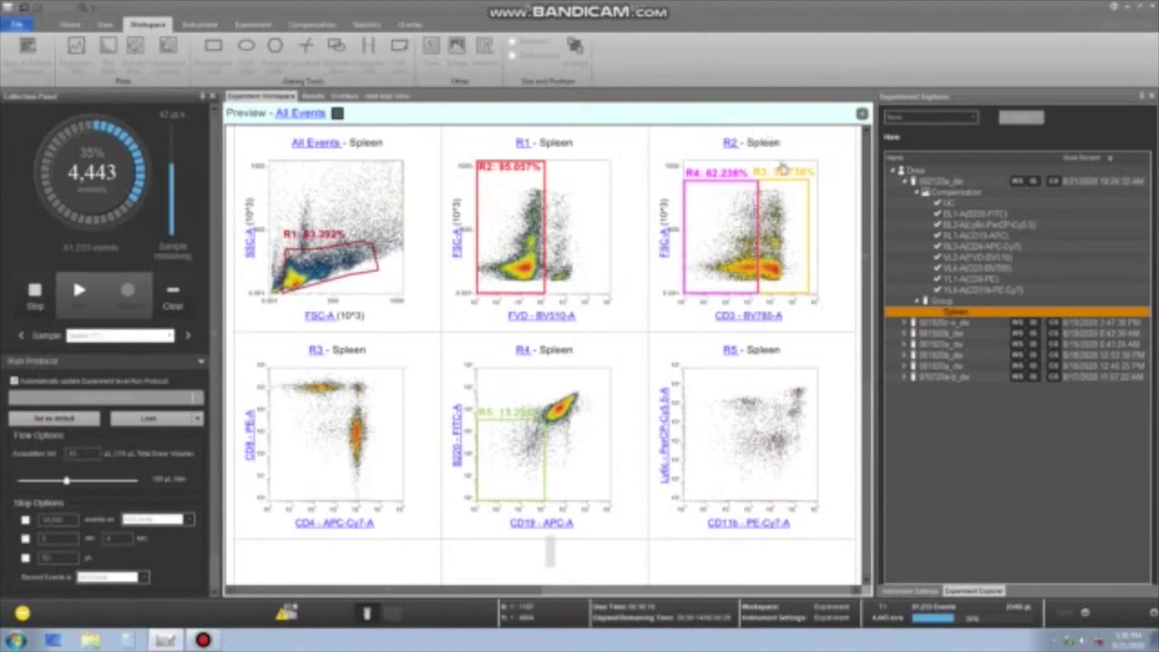
Reshape the R2 plot's R3 gate to cover all CD3-positive cells, about 37%.
left_click(784, 180)
left_click_drag(784, 180, 784, 243)
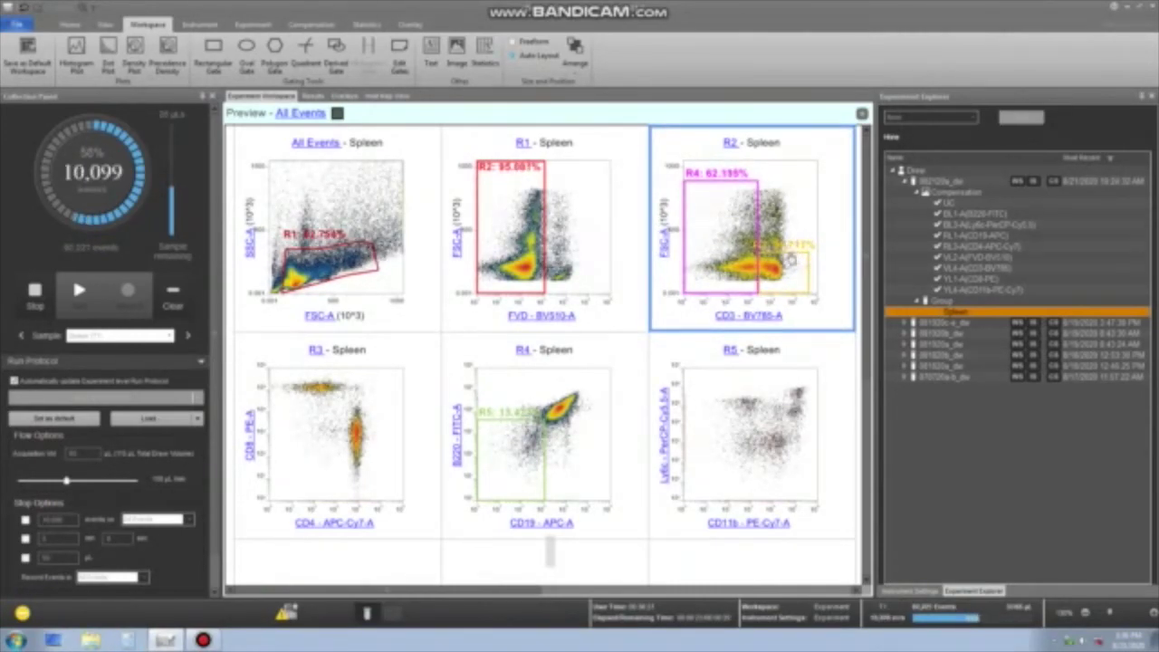
left_click_drag(784, 255, 785, 186)
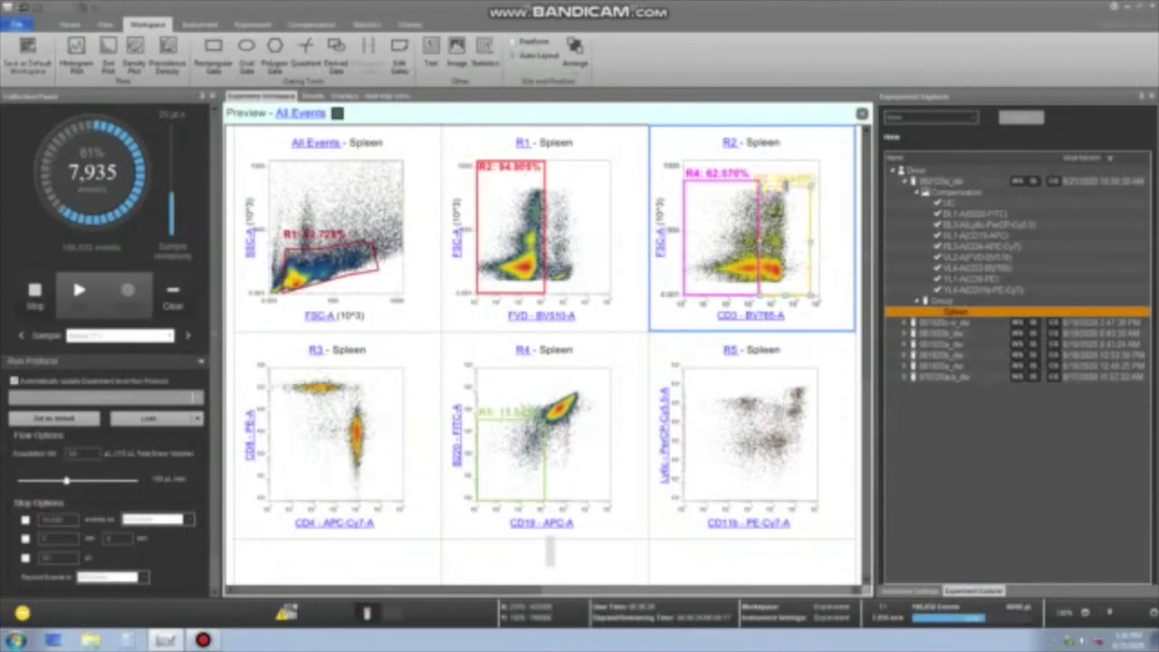
left_click(612, 570)
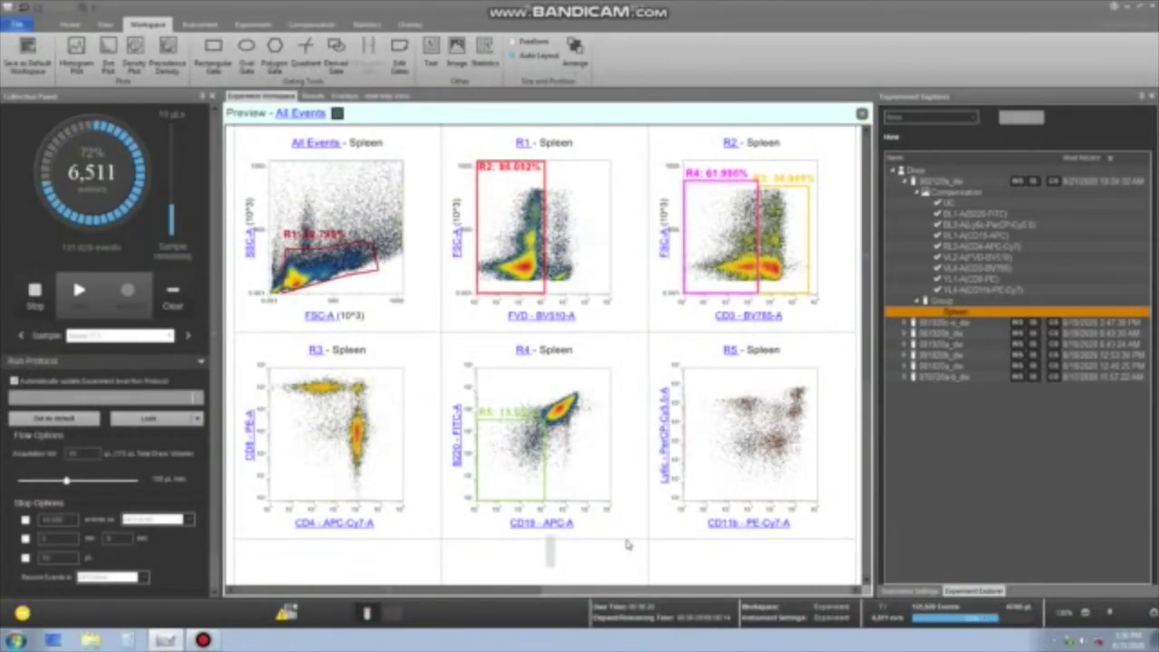